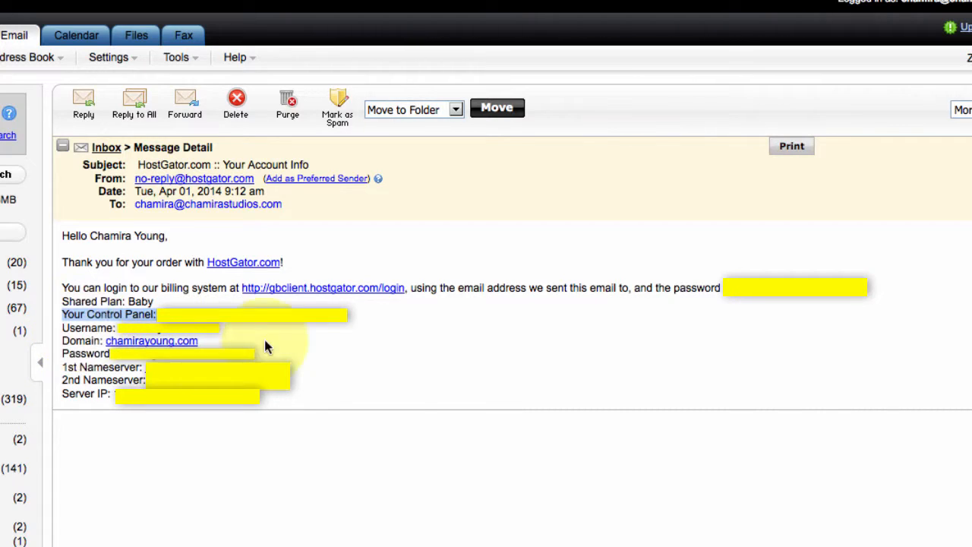
Follow the 'Your Control Panel' link in the HostGator account-info email to the cPanel login page
click(312, 341)
click(267, 317)
click(312, 342)
click(265, 315)
click(266, 313)
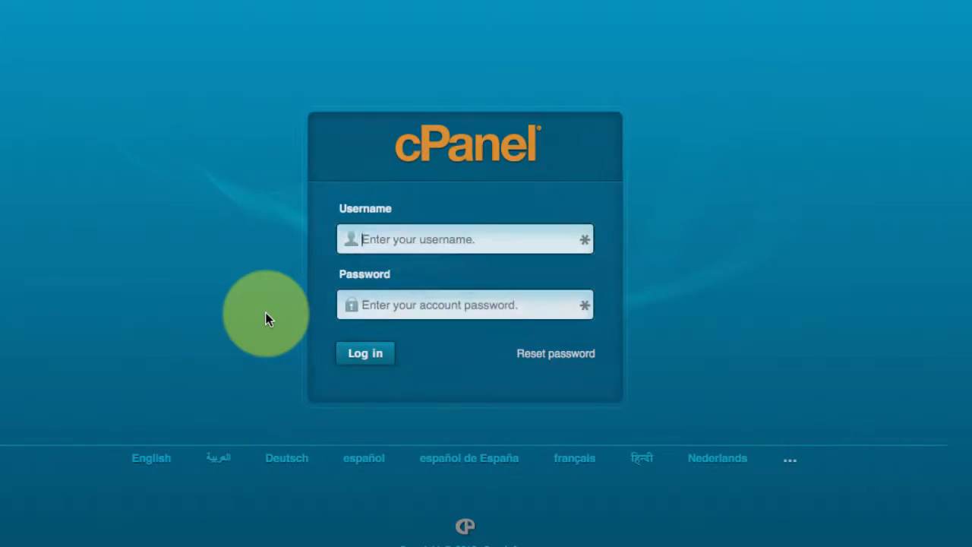
Log in to cPanel with the account username and password
click(389, 236)
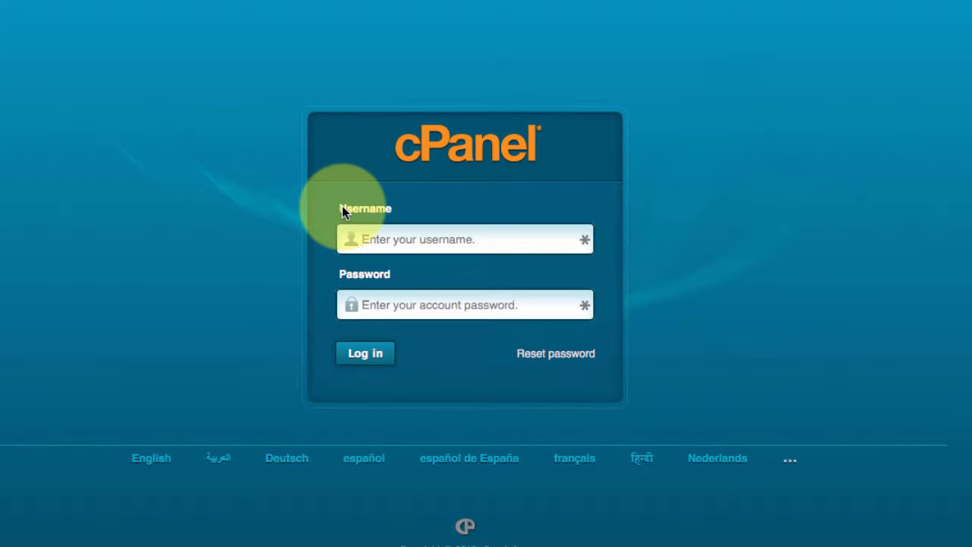
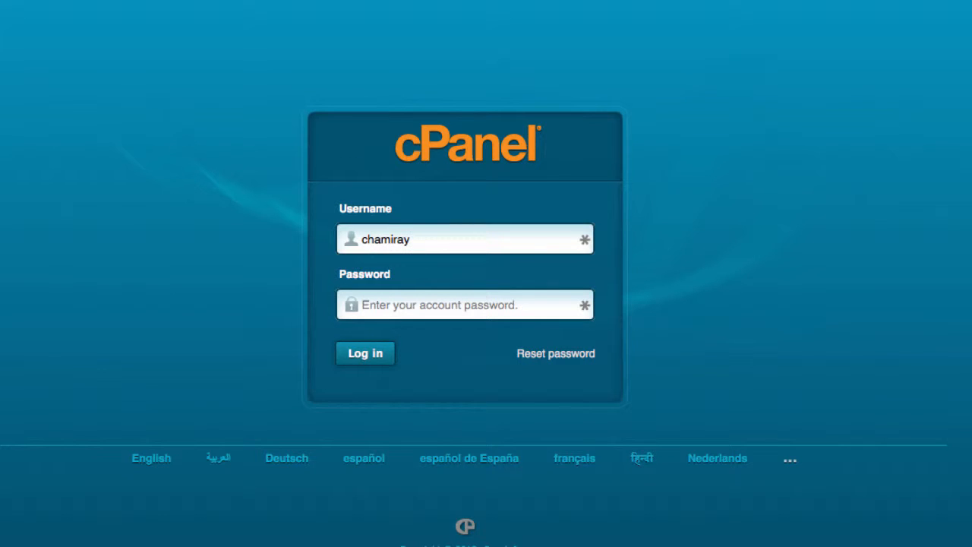
click(394, 311)
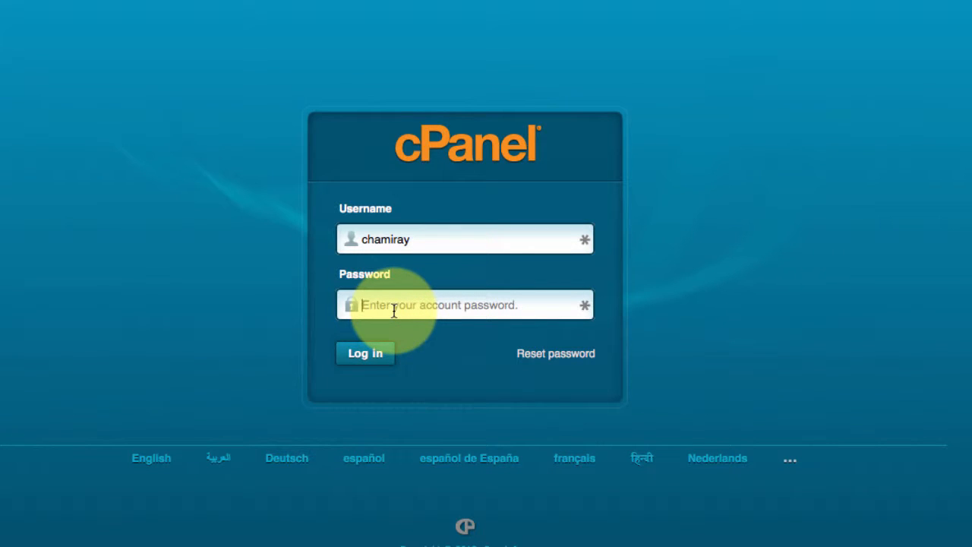
text(•••••••••••••)
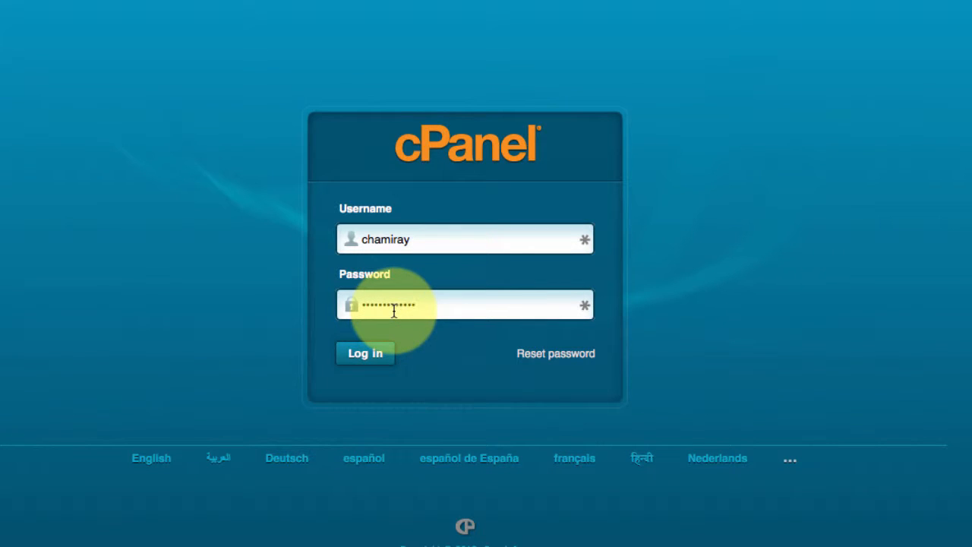
click(367, 358)
click(364, 363)
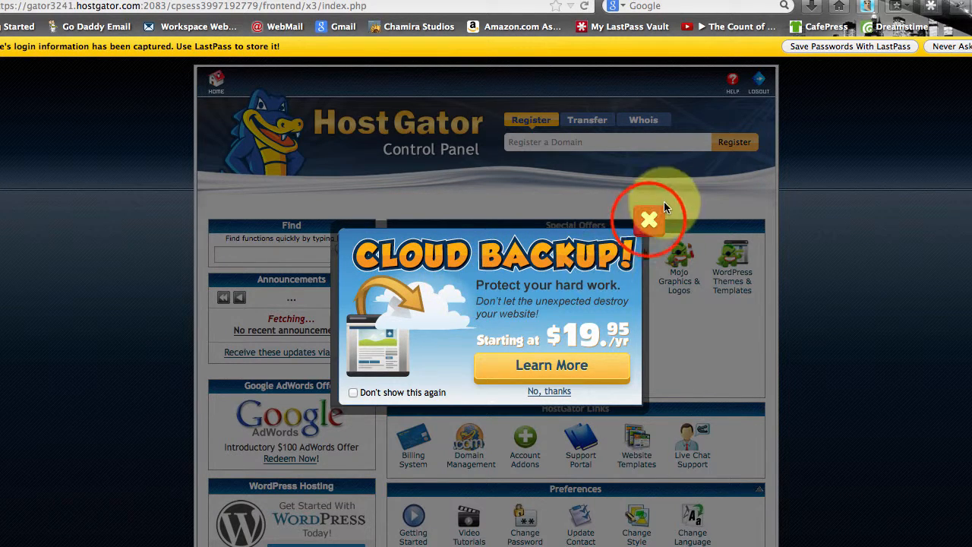
Close the Cloud Backup ad and decline the Welcome New User wizard with 'No, I'm fine. Thanks!'
click(648, 220)
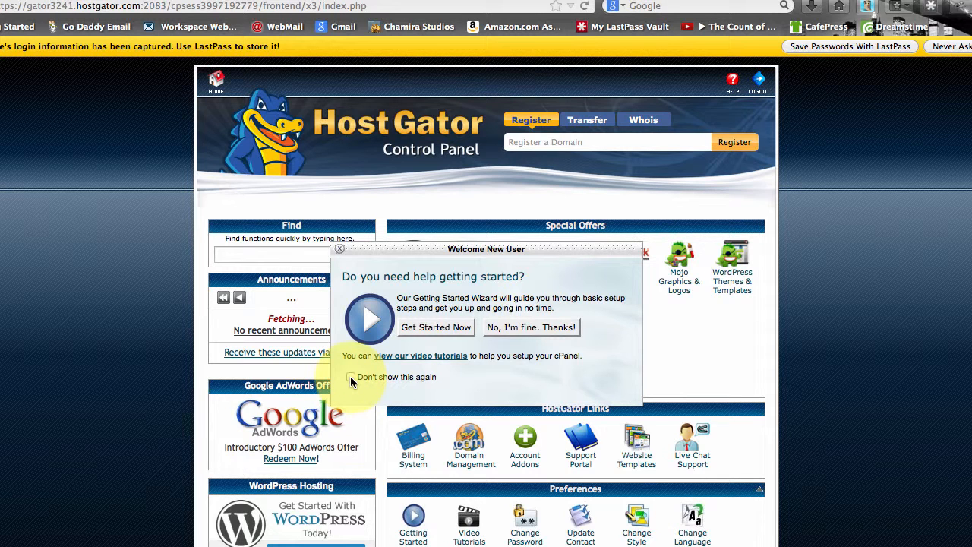
click(536, 327)
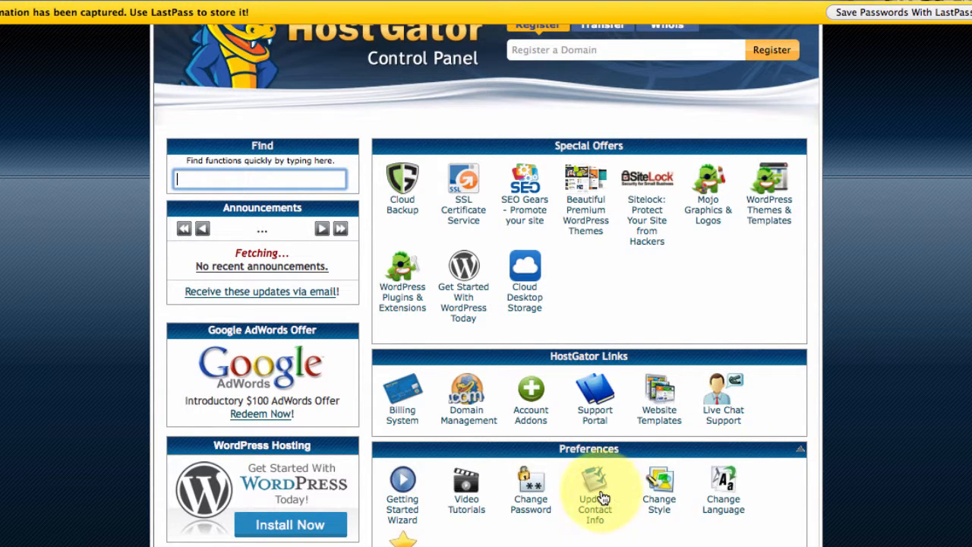
Scroll down to Software/Services and launch QuickInstall
scroll(845, 358, down, 1)
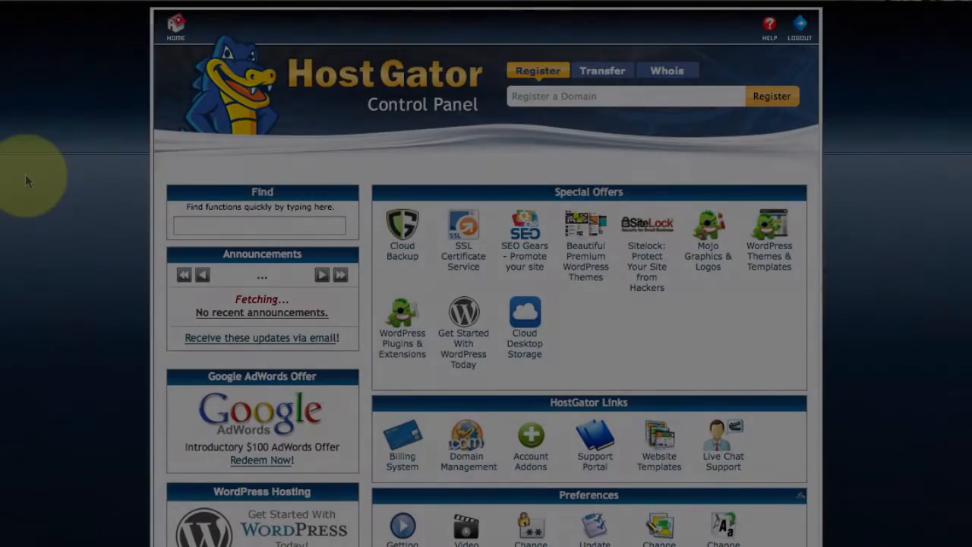
scroll(25, 174, down, 1)
scroll(25, 174, down, 2)
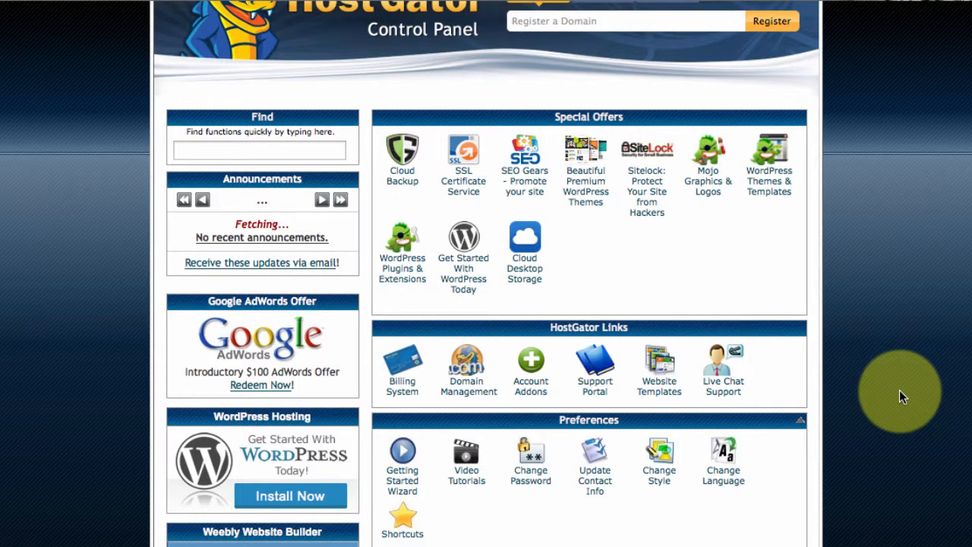
scroll(900, 391, down, 12)
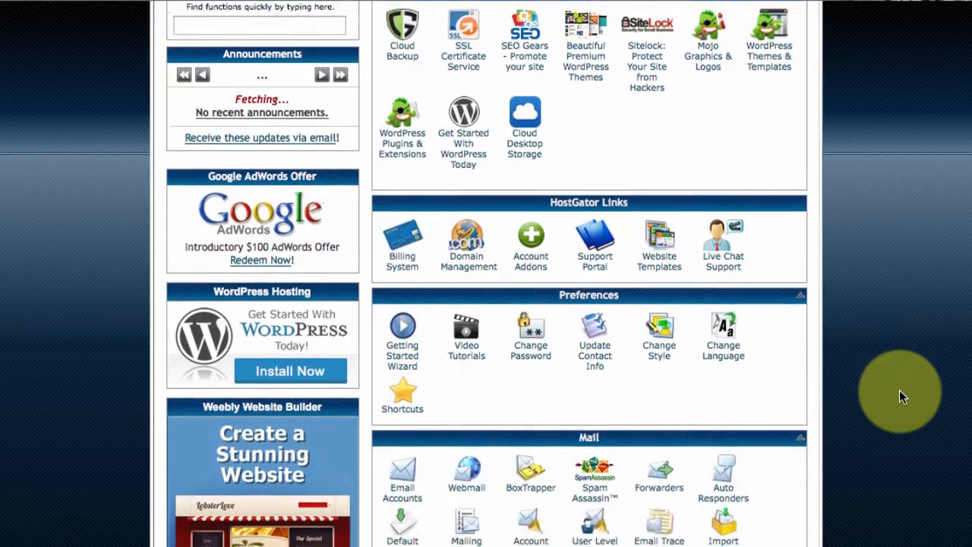
scroll(900, 391, down, 13)
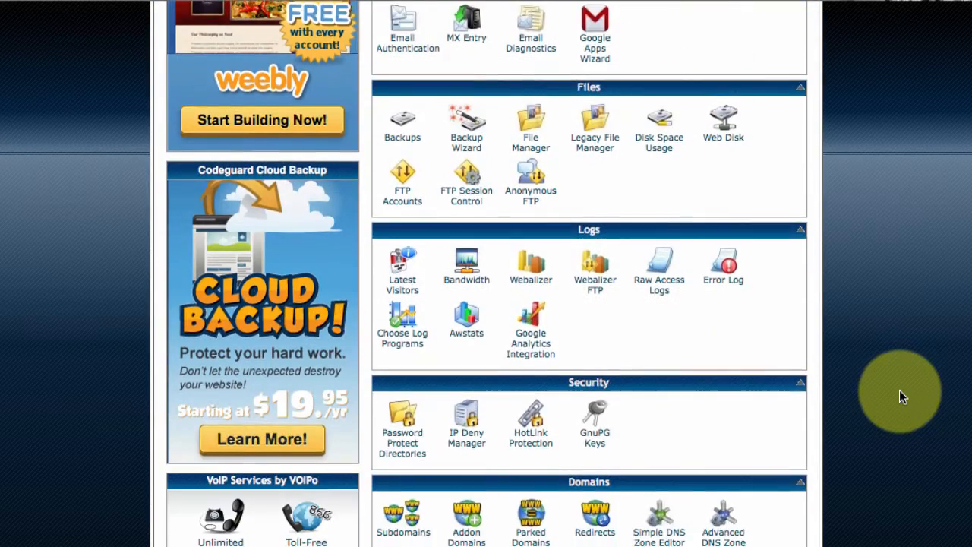
scroll(899, 393, down, 5)
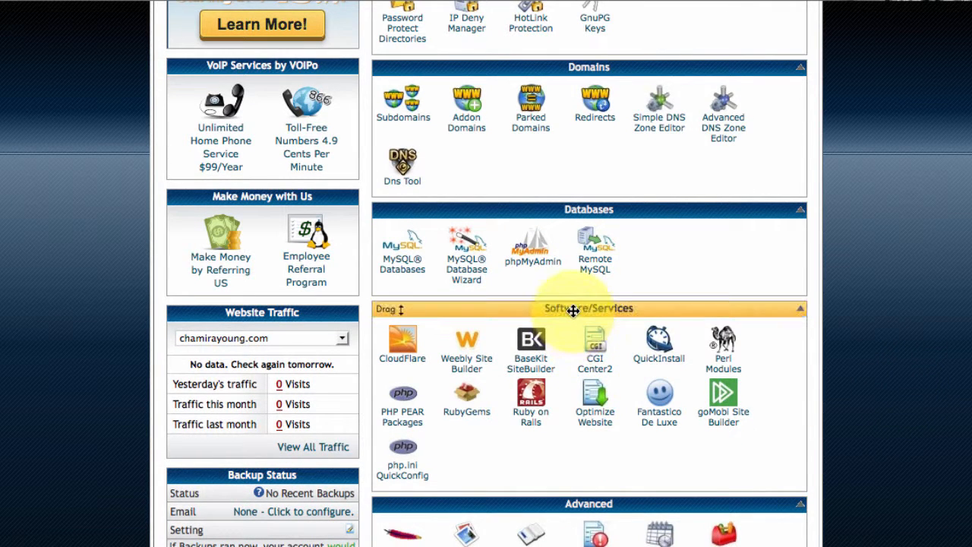
click(659, 340)
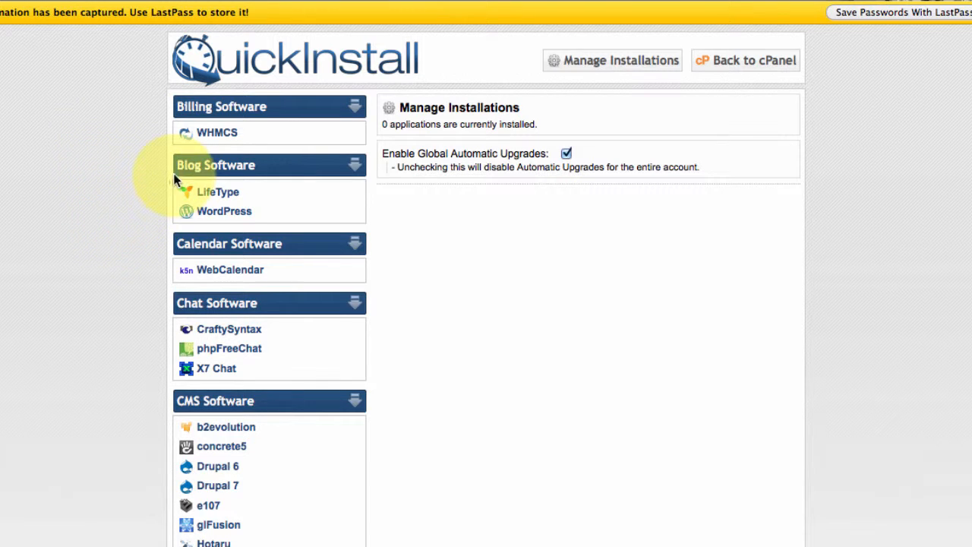
Choose WordPress under Blog Software and continue to its install form, selecting the Application URL field
click(217, 216)
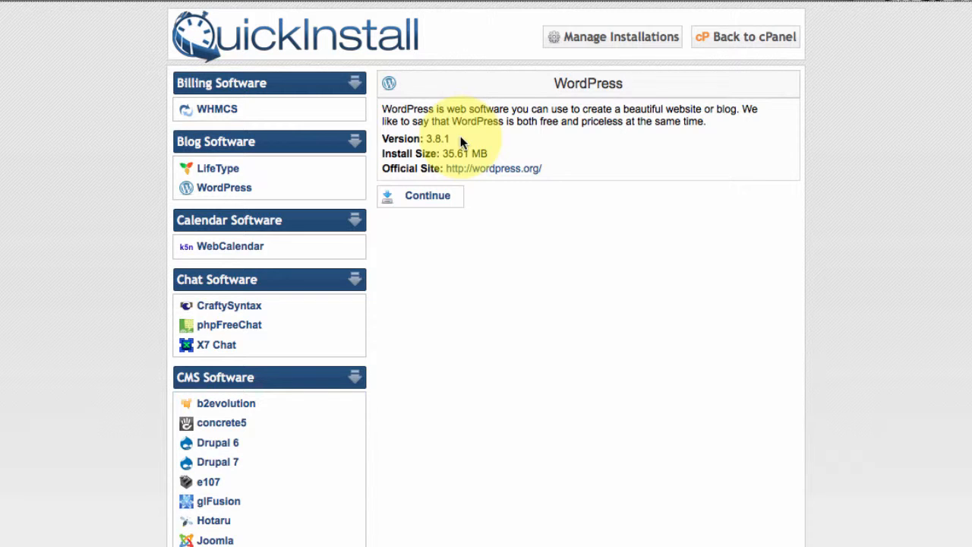
click(427, 196)
scroll(861, 208, down, 1)
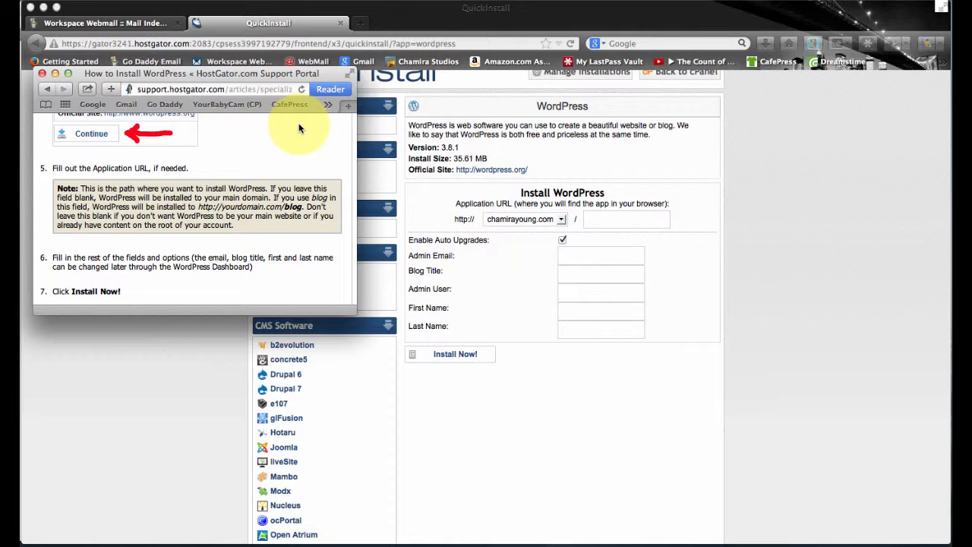
click(629, 225)
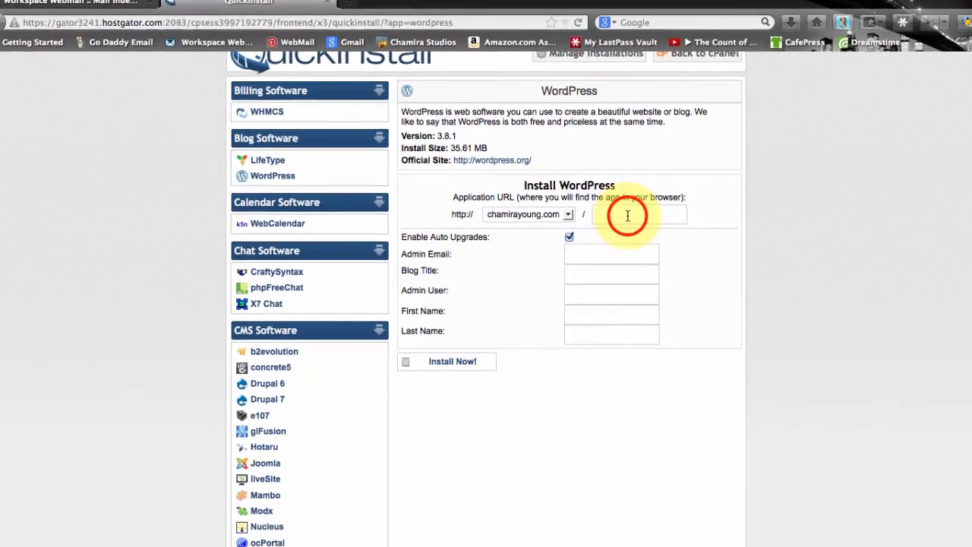
text(blog)
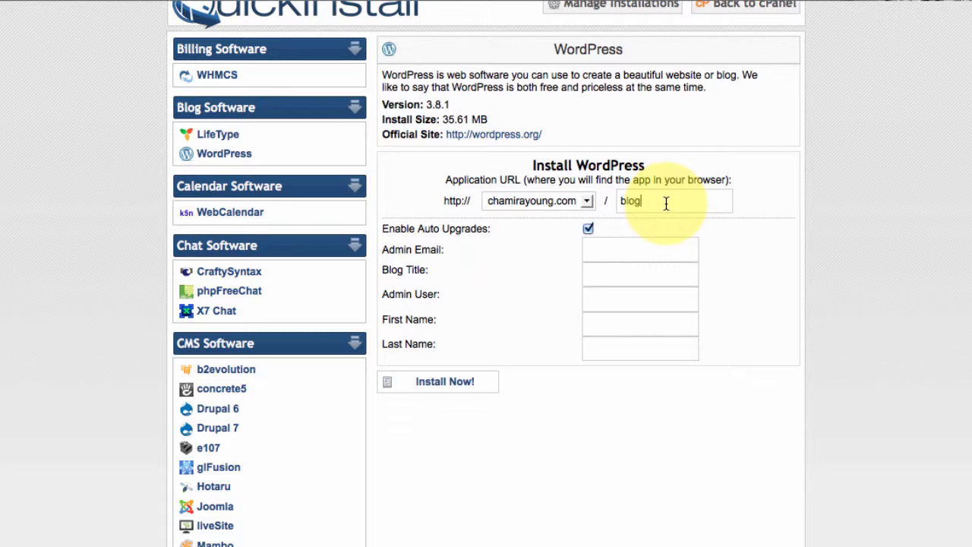
drag(666, 202, 617, 207)
key(BackSpace)
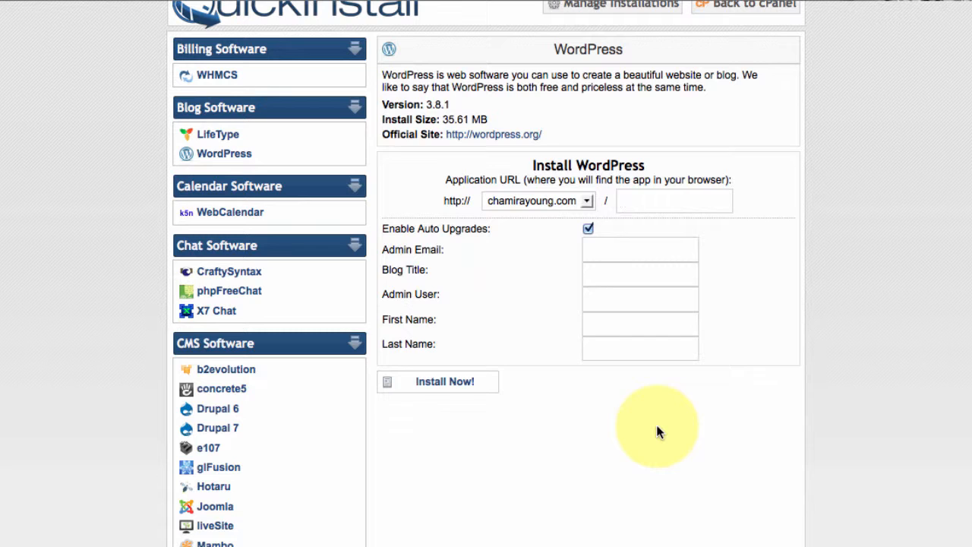
Enter the admin e-mail, blog title 'My Great Website', admin user and first/last name, then Install Now
click(612, 252)
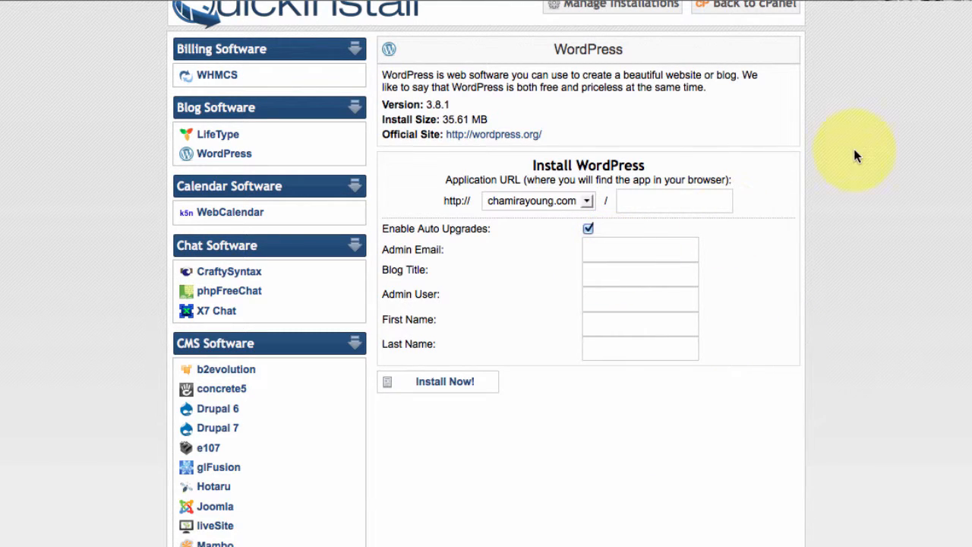
key(Tab)
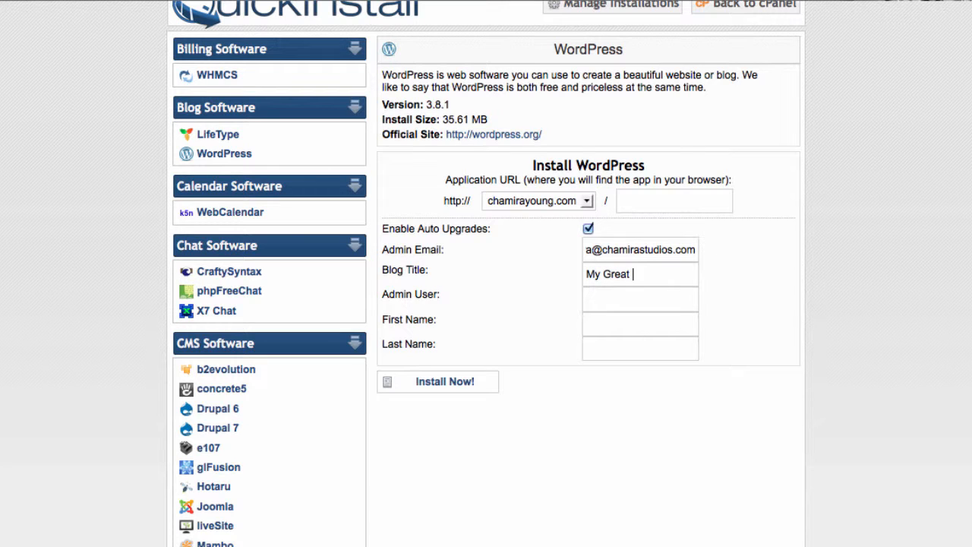
key(Tab)
key(Tab)
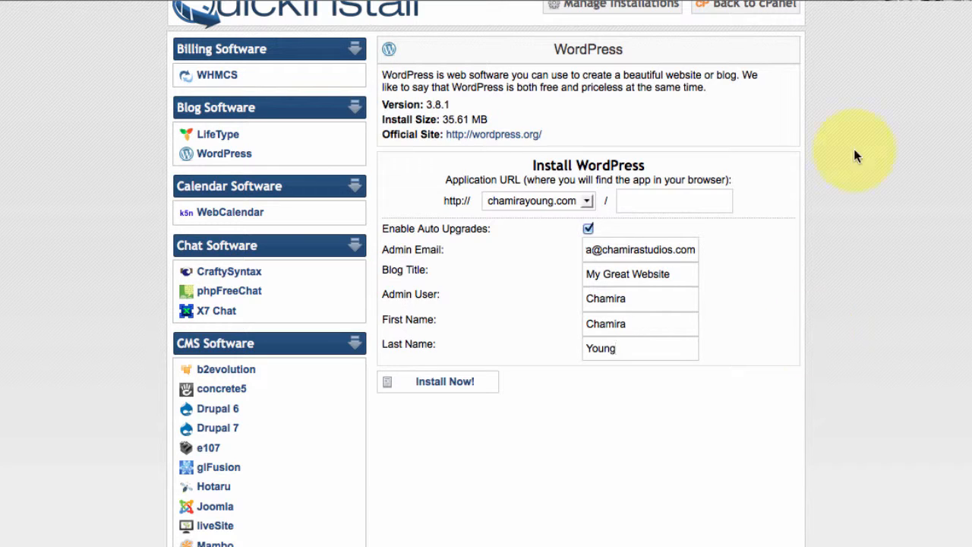
click(441, 388)
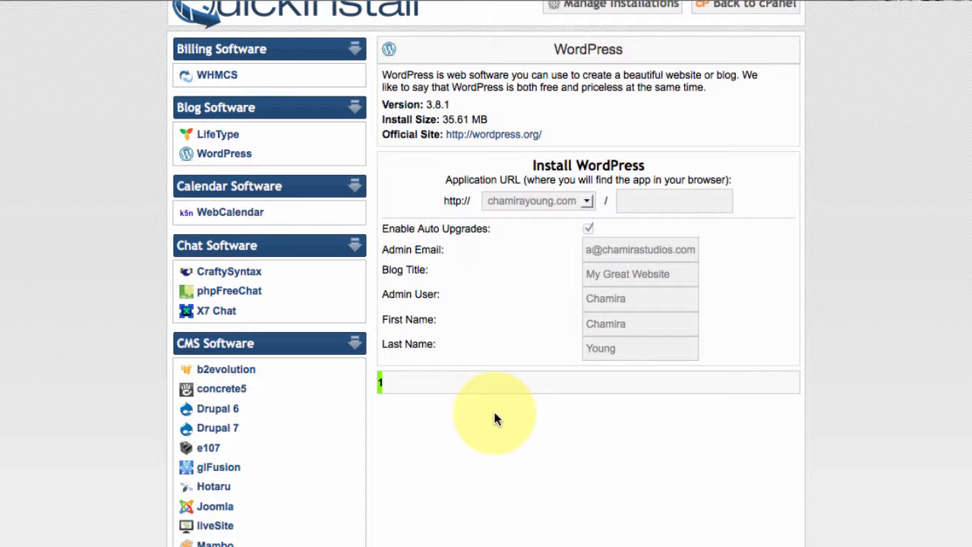
Once installation reaches 100%, open the new site's wp-admin login page and select the username field
scroll(849, 371, down, 5)
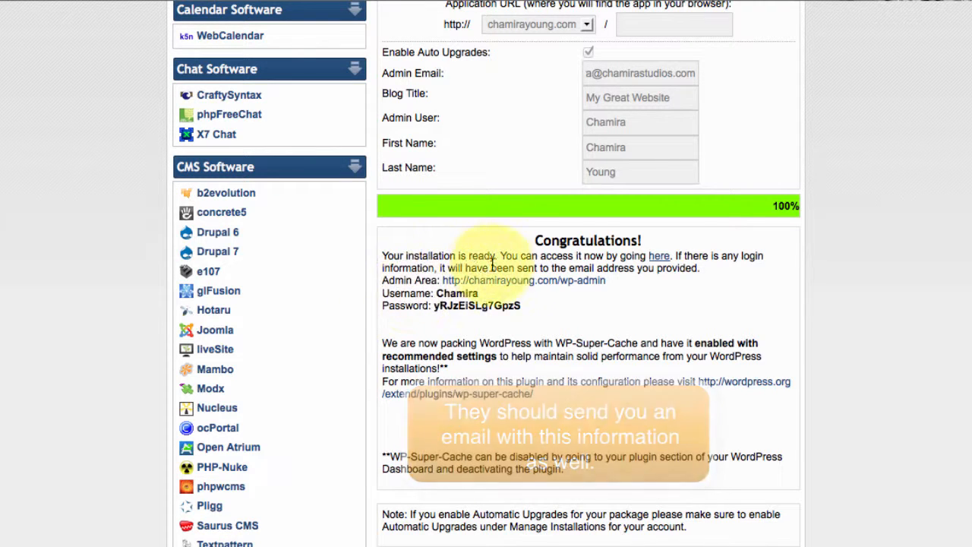
click(658, 259)
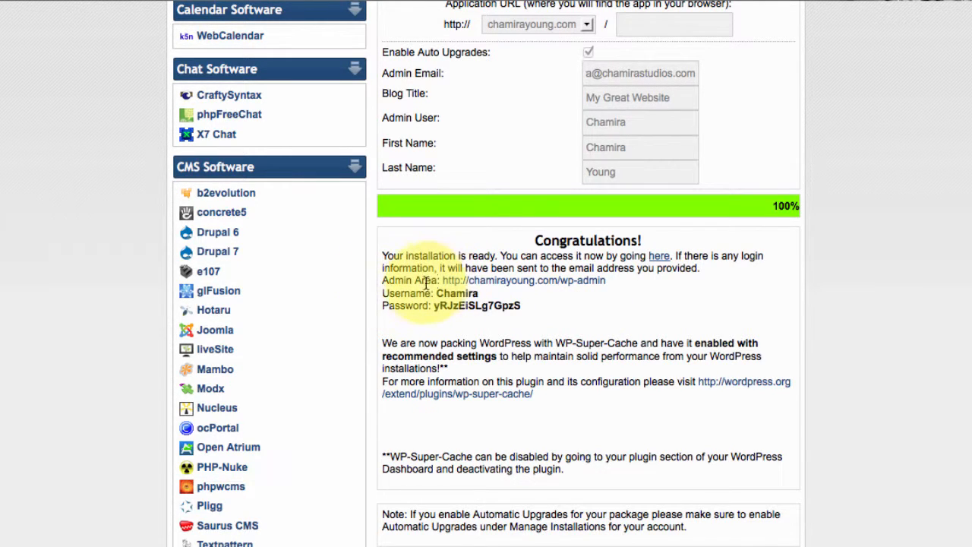
click(558, 283)
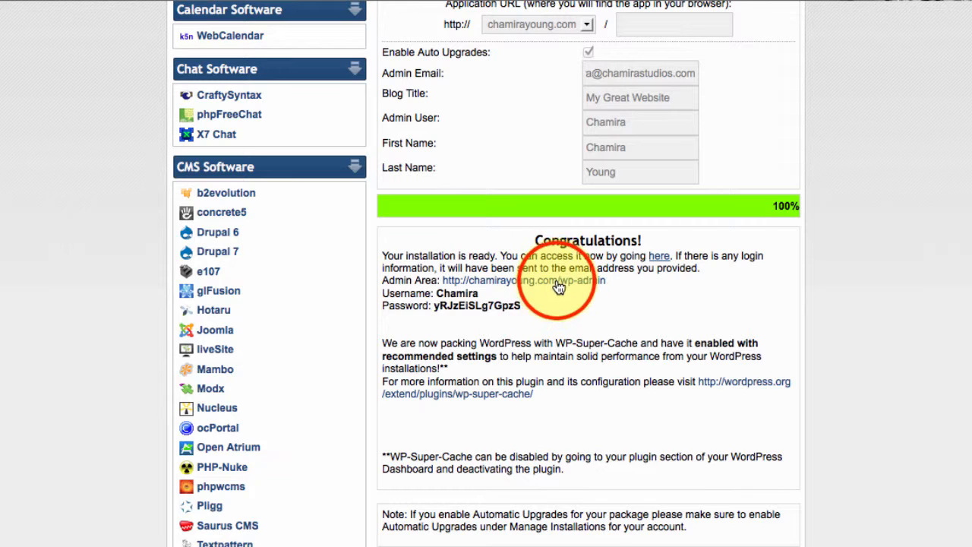
click(557, 281)
click(423, 255)
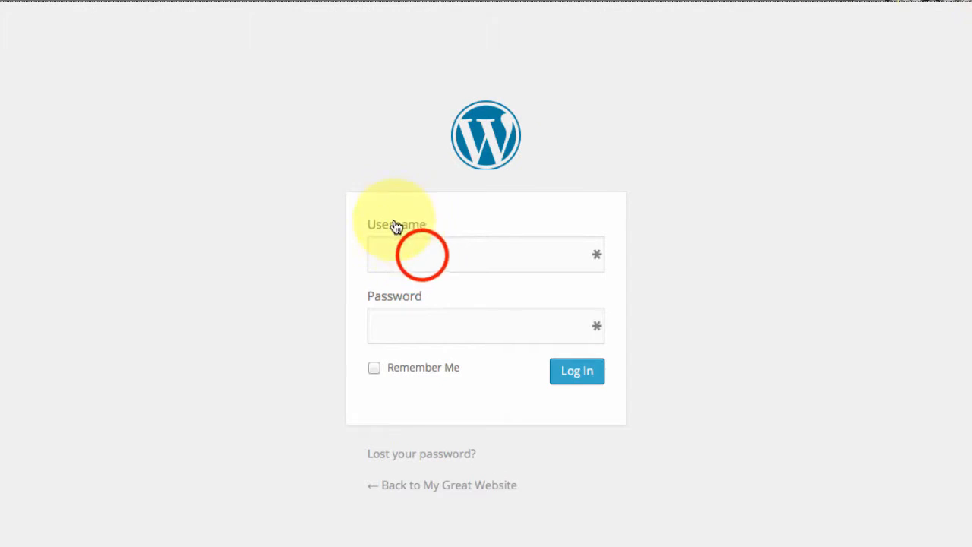